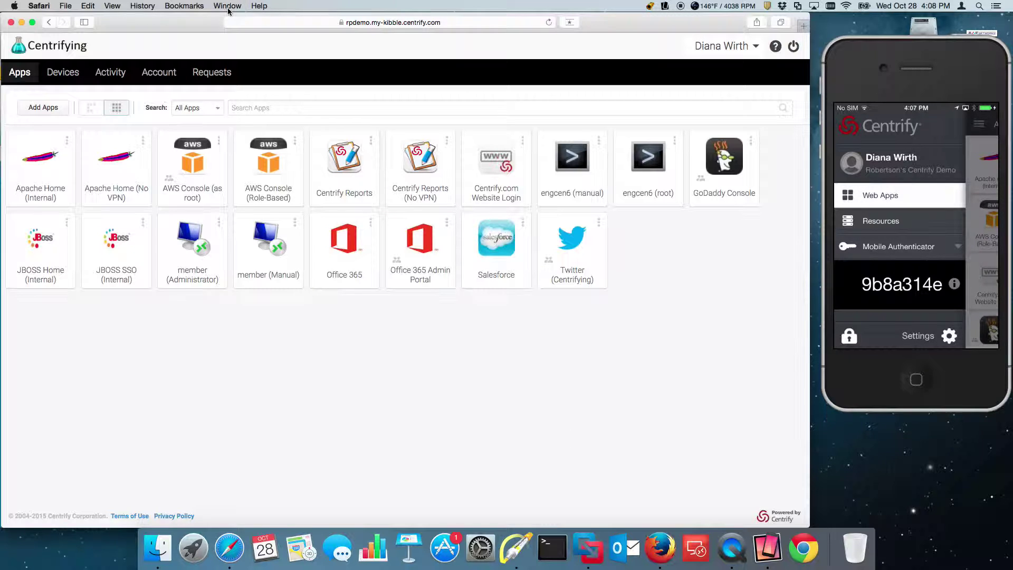
- Show the win10pro01 Settings About page confirming WORKGROUP membership, then return to Safari
{"action": "left_click", "coordinate": [588, 548]}
{"action": "left_click", "coordinate": [549, 348]}
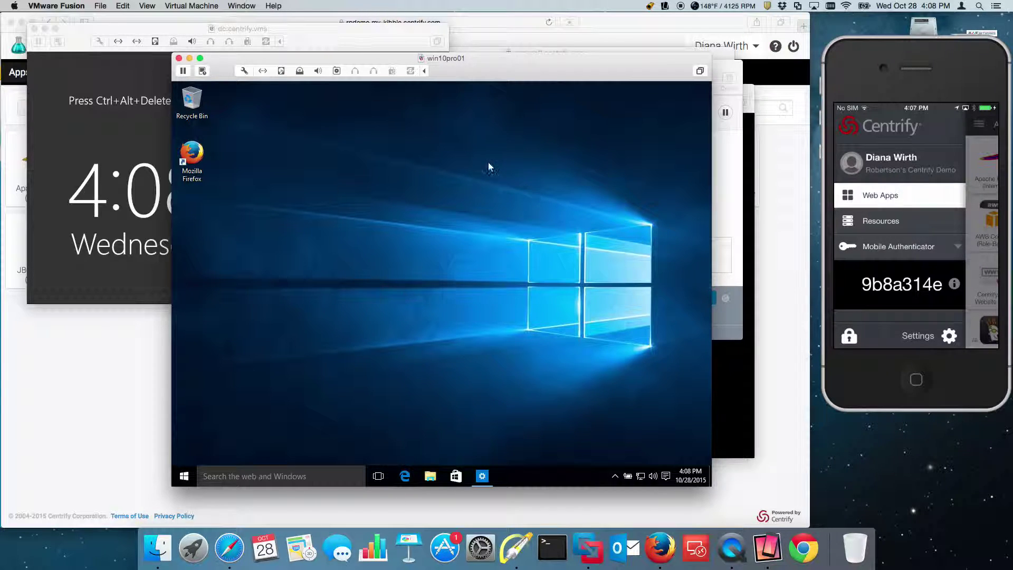
{"action": "mouse_move", "coordinate": [485, 475]}
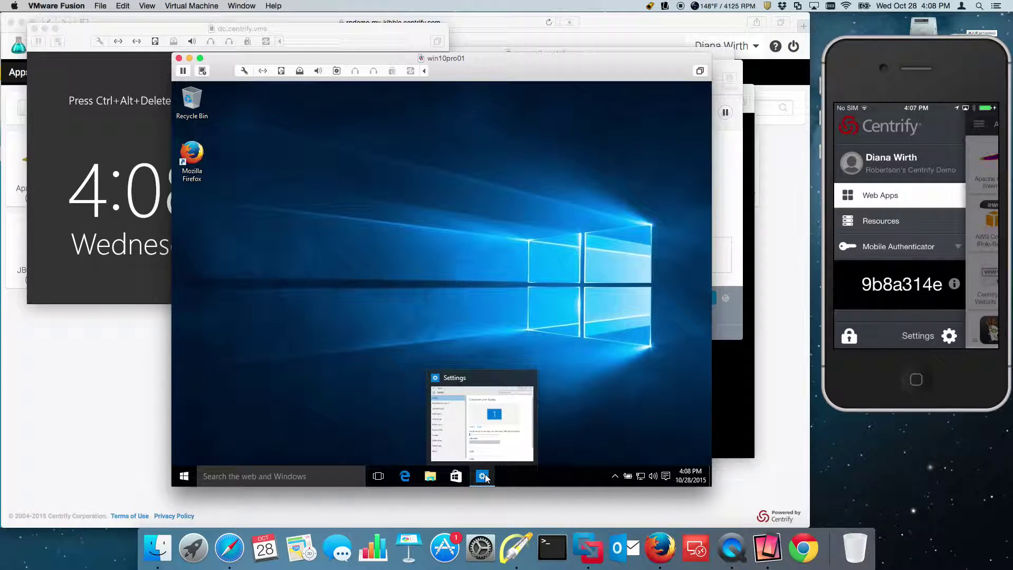
{"action": "left_click", "coordinate": [483, 477]}
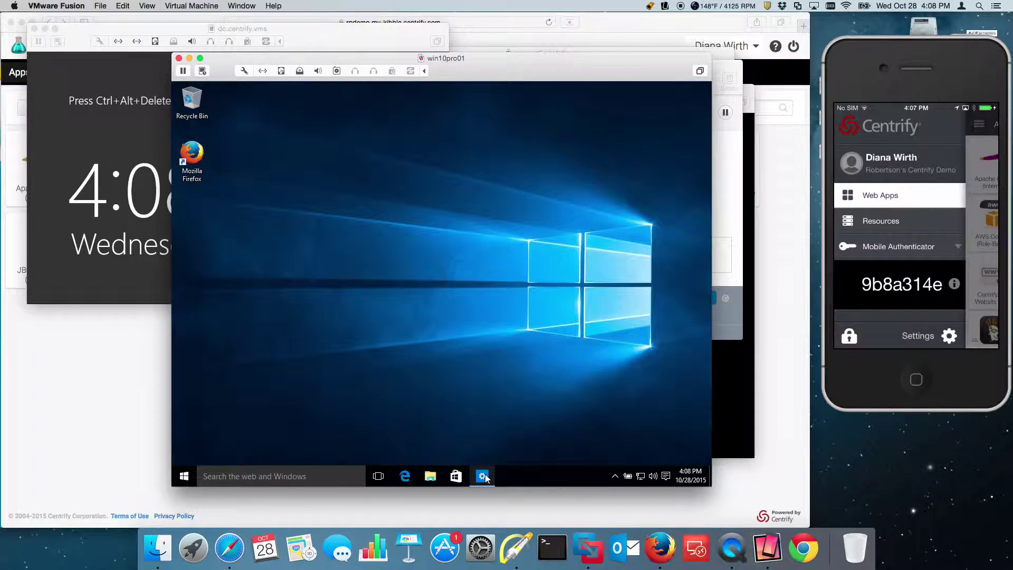
{"action": "left_click", "coordinate": [241, 396]}
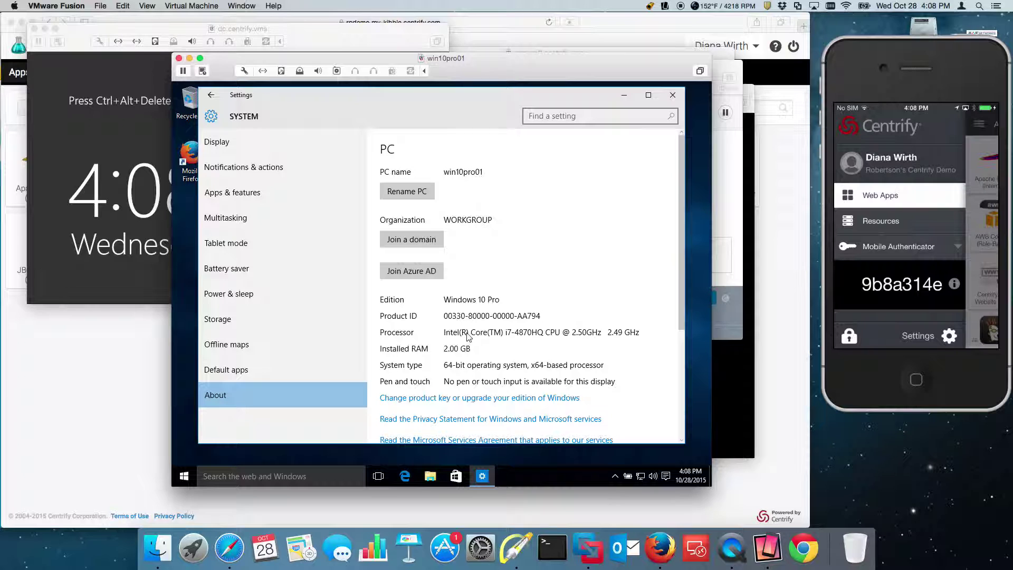
{"action": "left_click", "coordinate": [91, 398]}
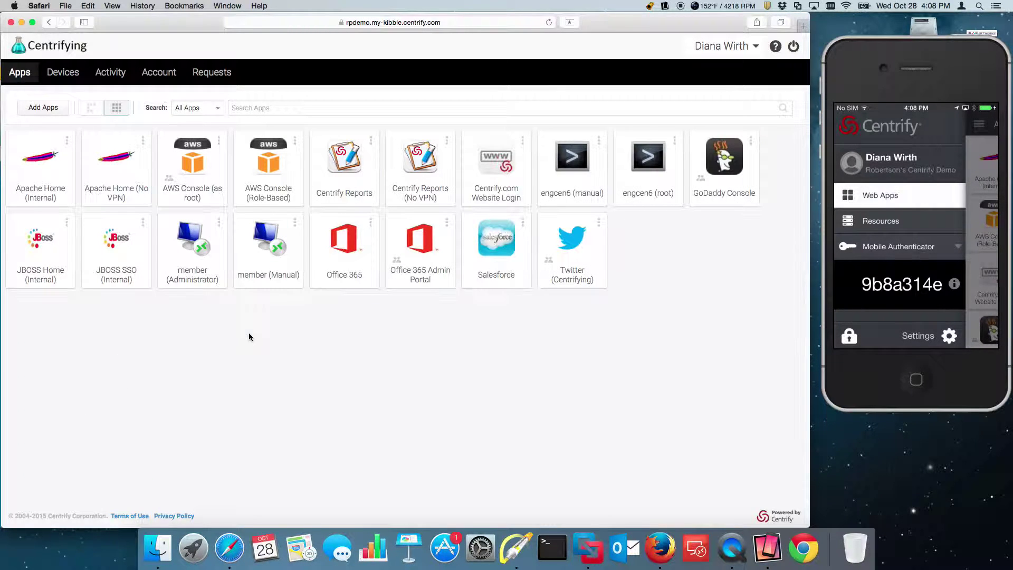
- Launch the Office 365 tile so Outlook opens signed in, then return to the User Portal
{"action": "left_click", "coordinate": [358, 242]}
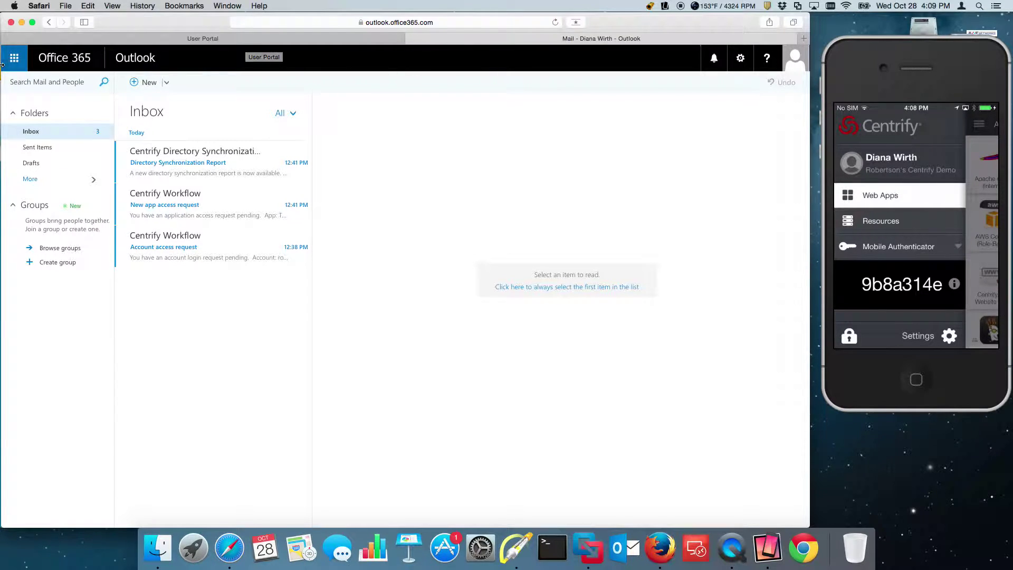
{"action": "left_click", "coordinate": [280, 40]}
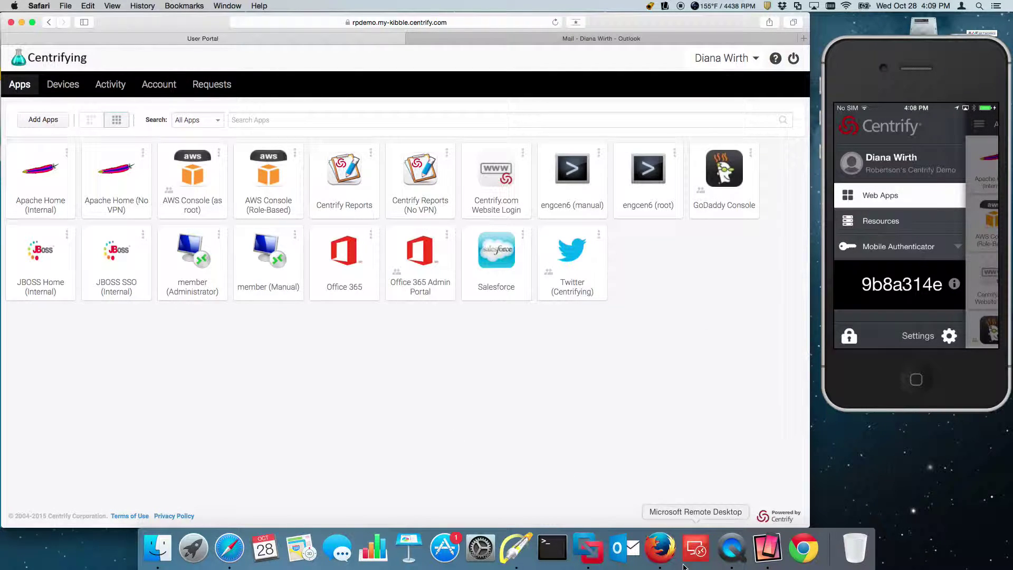
{"action": "left_click", "coordinate": [586, 554]}
- Begin Join Azure AD with the user's work e-mail, reaching the Centrifying sign-in page
{"action": "left_click", "coordinate": [408, 273]}
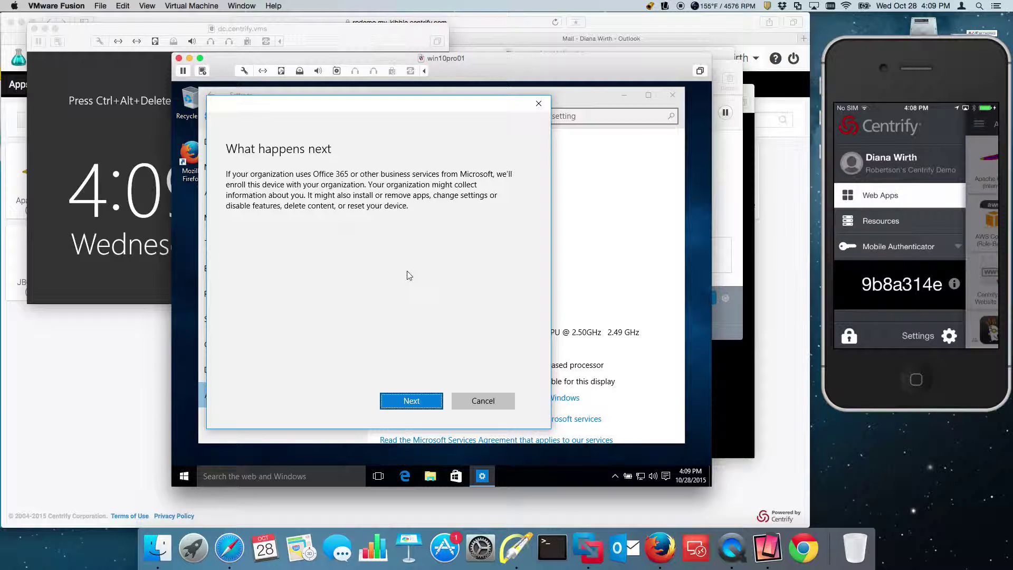
{"action": "left_click", "coordinate": [411, 401]}
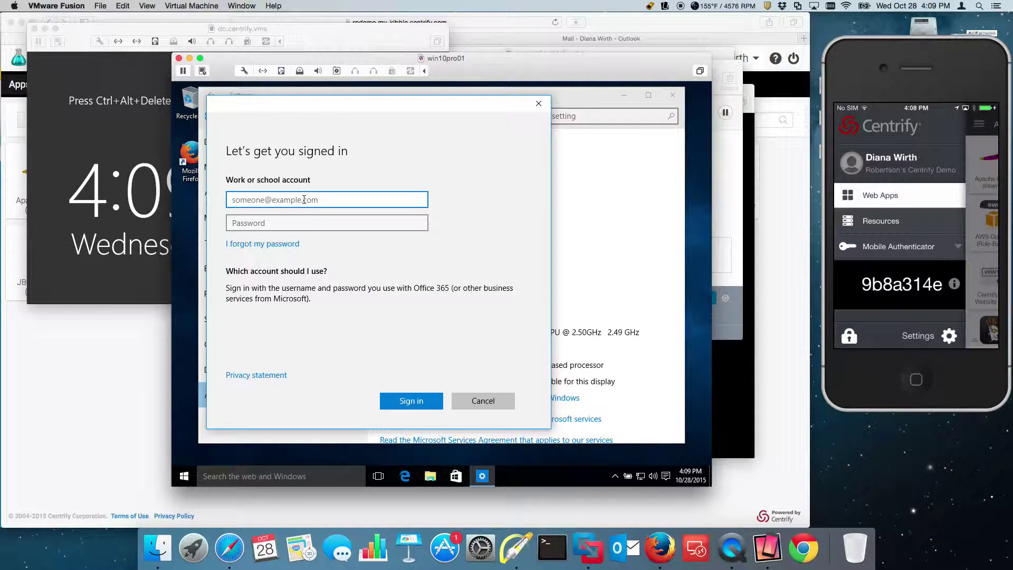
{"action": "left_click", "coordinate": [284, 222]}
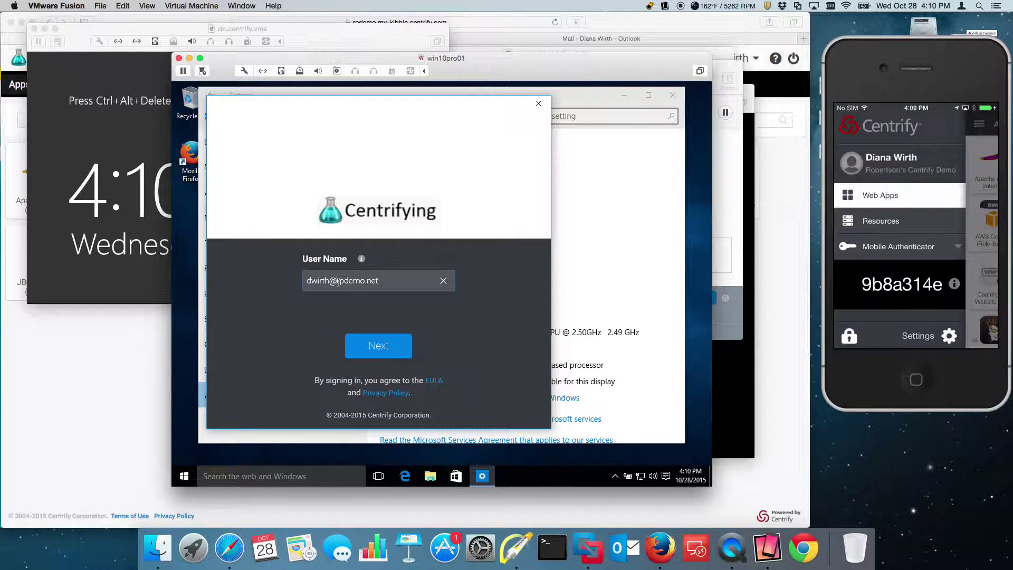
- Submit the corrected user name and choose SMS so a verification code is texted
{"action": "type", "text": "-"}
{"action": "left_click", "coordinate": [381, 347]}
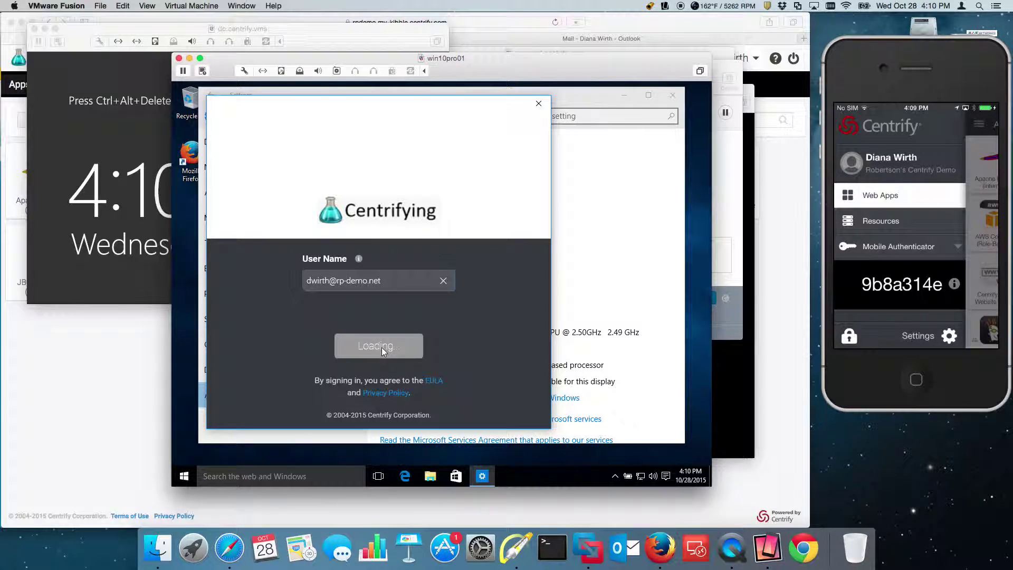
{"action": "left_click", "coordinate": [391, 267]}
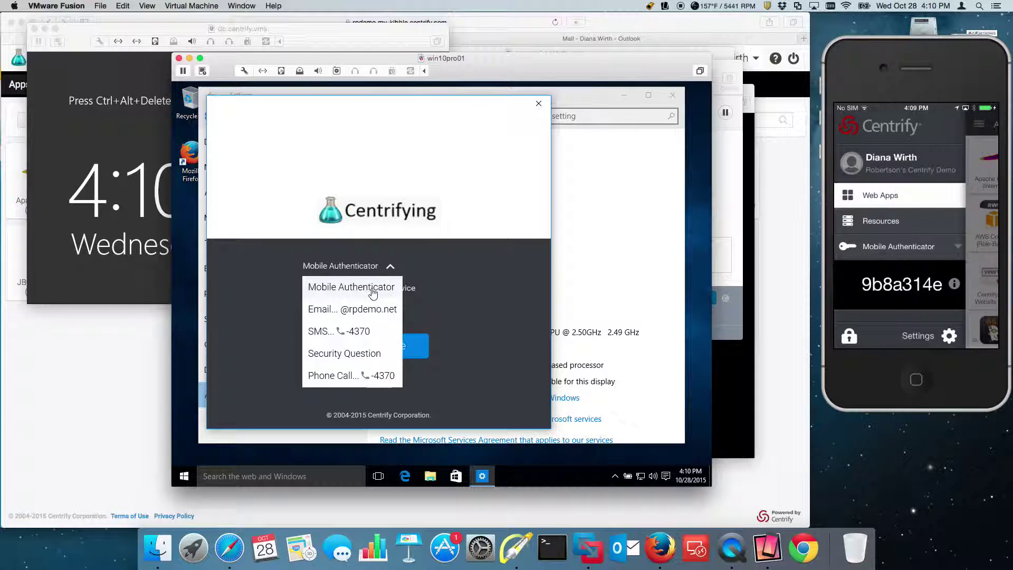
{"action": "left_click", "coordinate": [348, 331]}
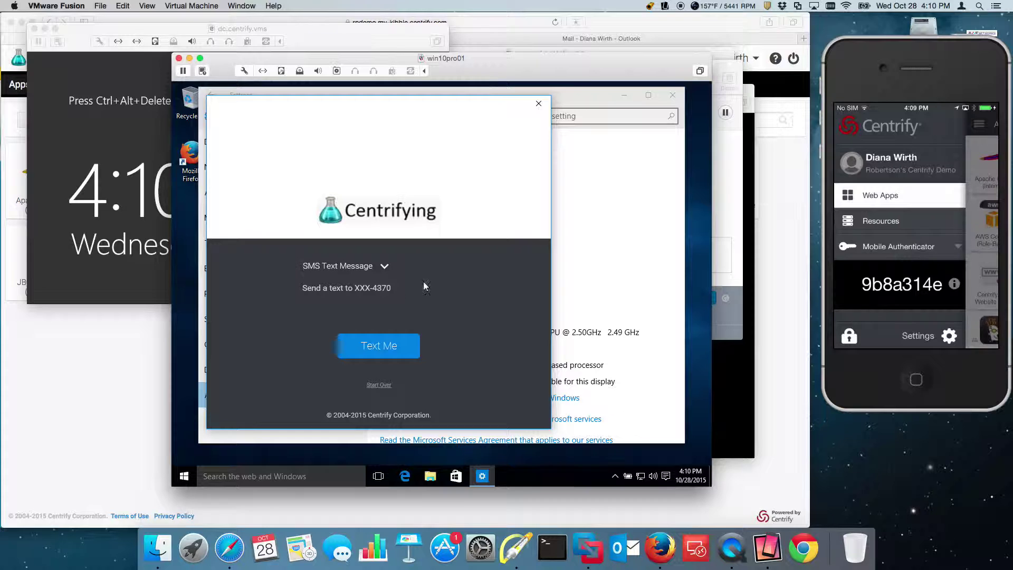
{"action": "left_click", "coordinate": [382, 349]}
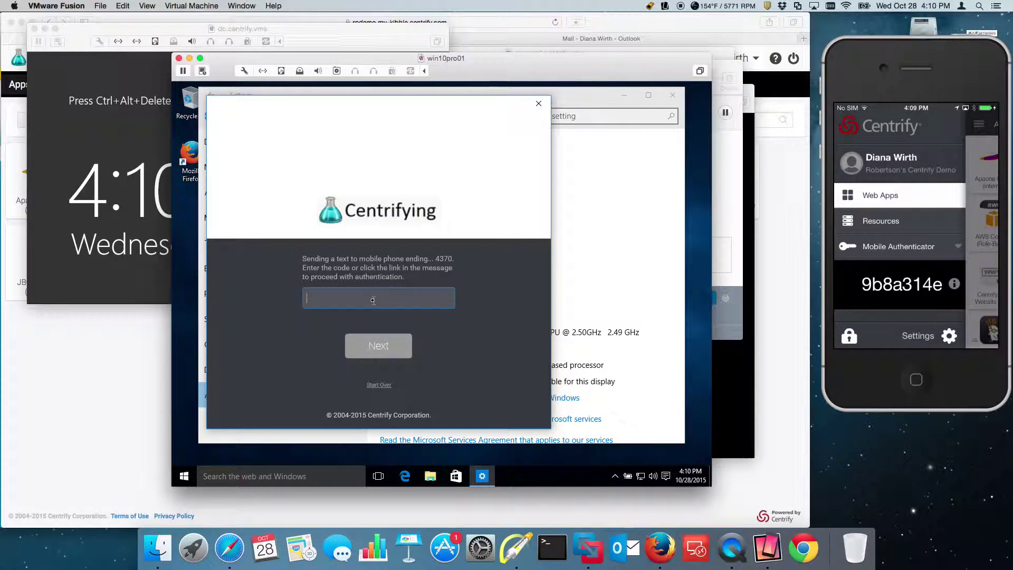
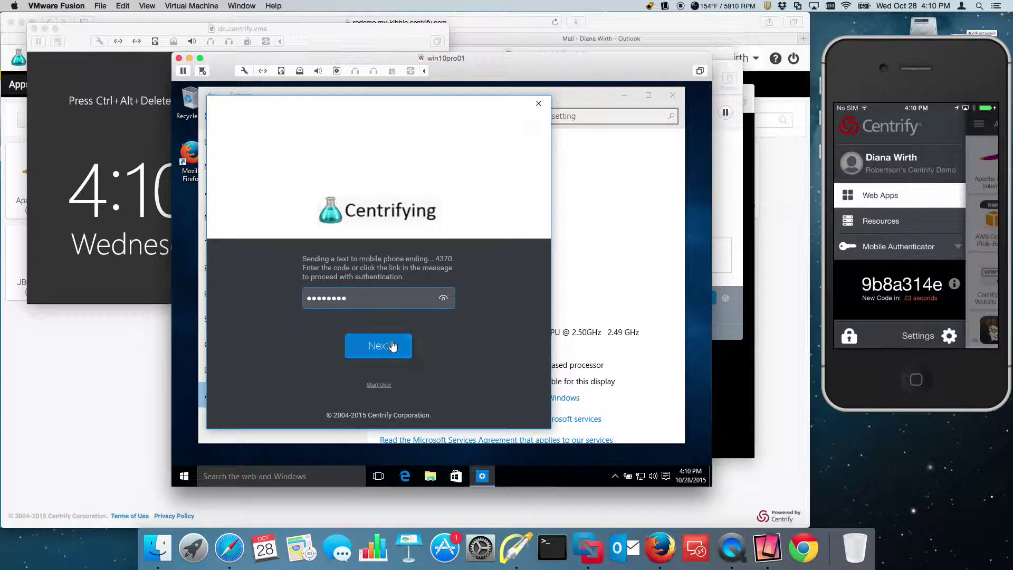
- Enter the texted verification code, then the account password, to complete Centrify sign-in
{"action": "left_click", "coordinate": [377, 342]}
{"action": "left_click", "coordinate": [363, 276]}
{"action": "type", "text": "********"}
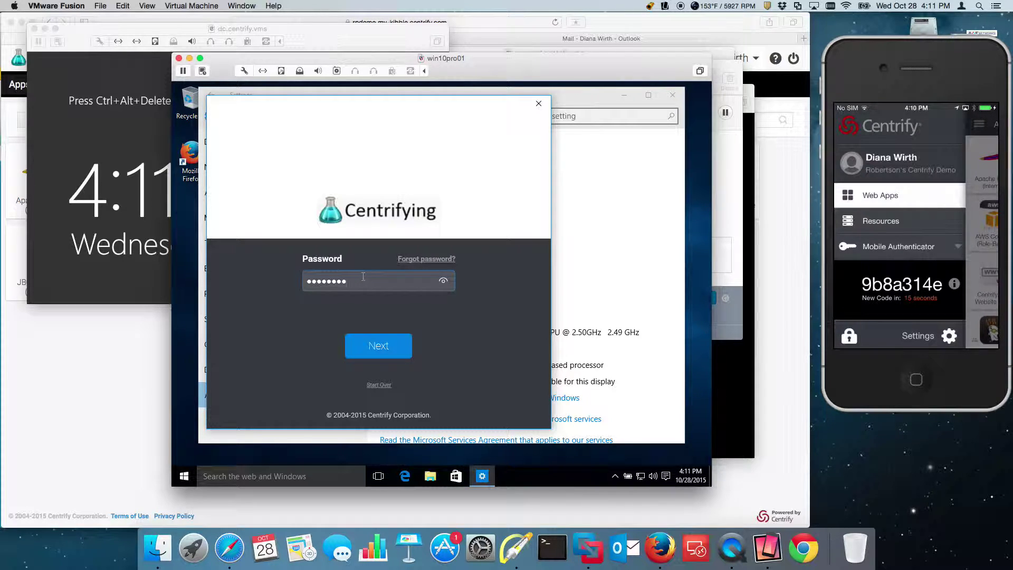
{"action": "key", "text": "Return"}
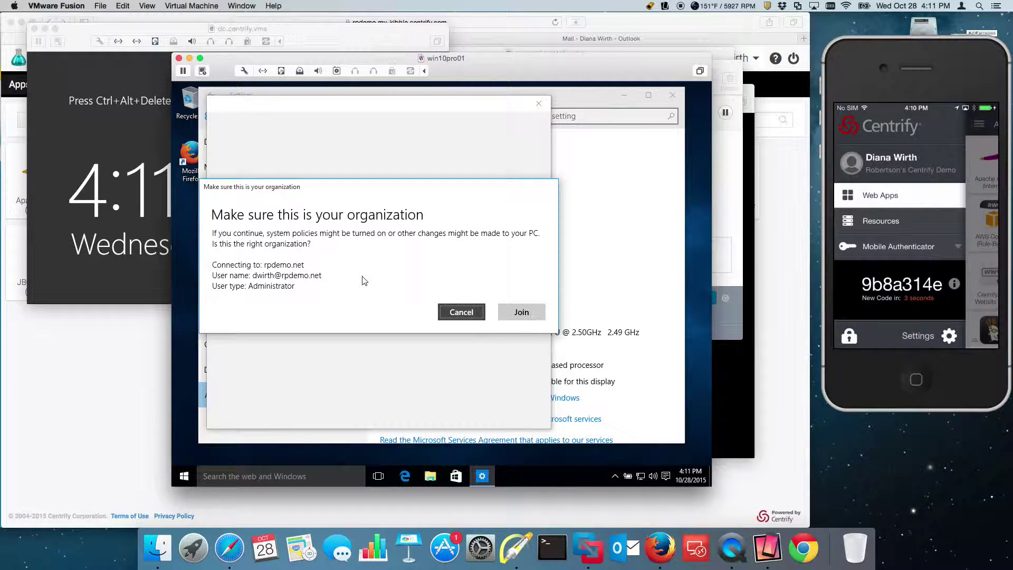
- Confirm the rpdemo.net join, close Settings, and sign out via the Start power-user menu
{"action": "left_click", "coordinate": [533, 314]}
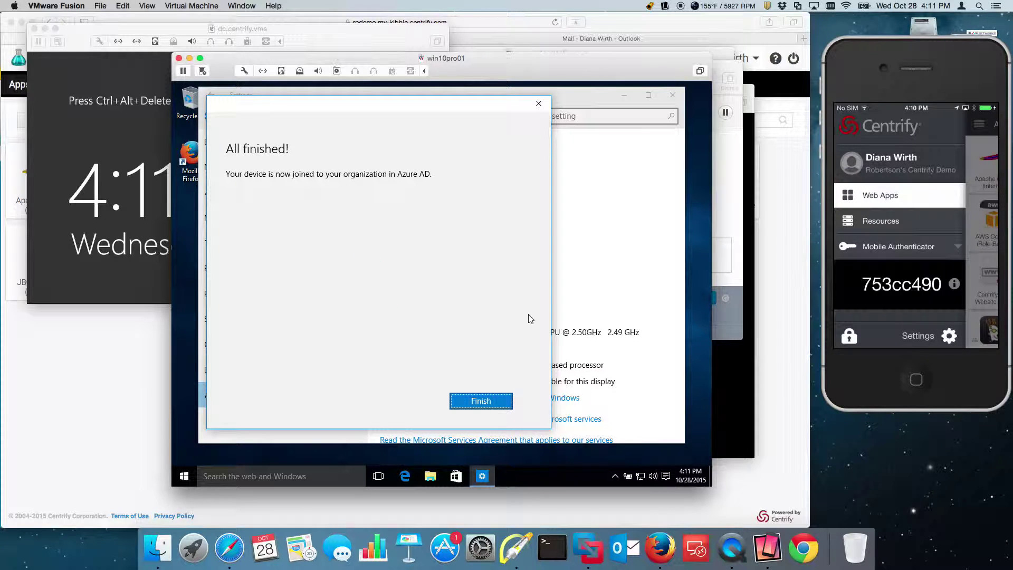
{"action": "left_click", "coordinate": [491, 403]}
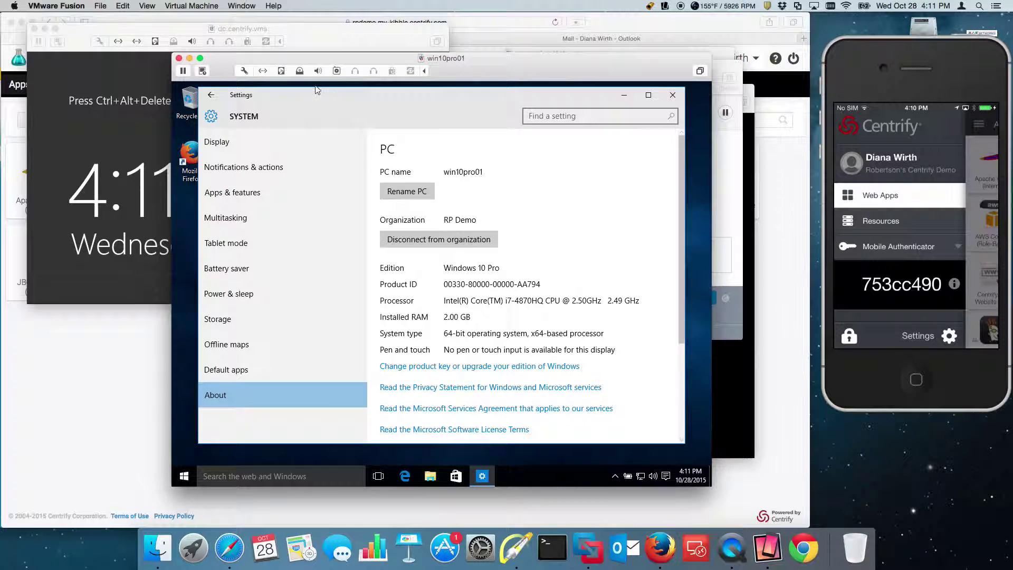
{"action": "left_click", "coordinate": [212, 96]}
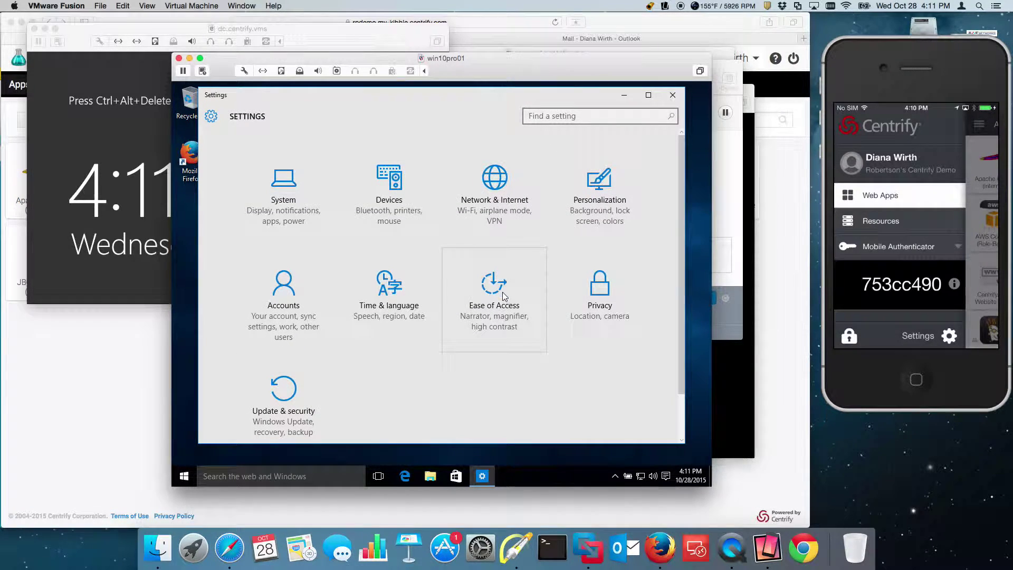
{"action": "left_click", "coordinate": [672, 95]}
{"action": "right_click", "coordinate": [184, 476]}
{"action": "mouse_move", "coordinate": [282, 454]}
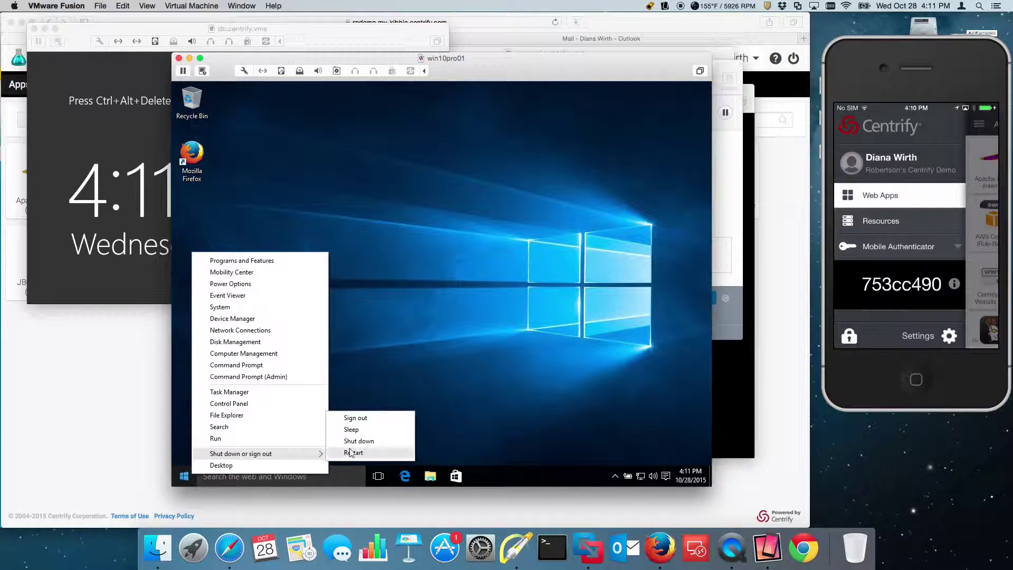
{"action": "left_click", "coordinate": [372, 417]}
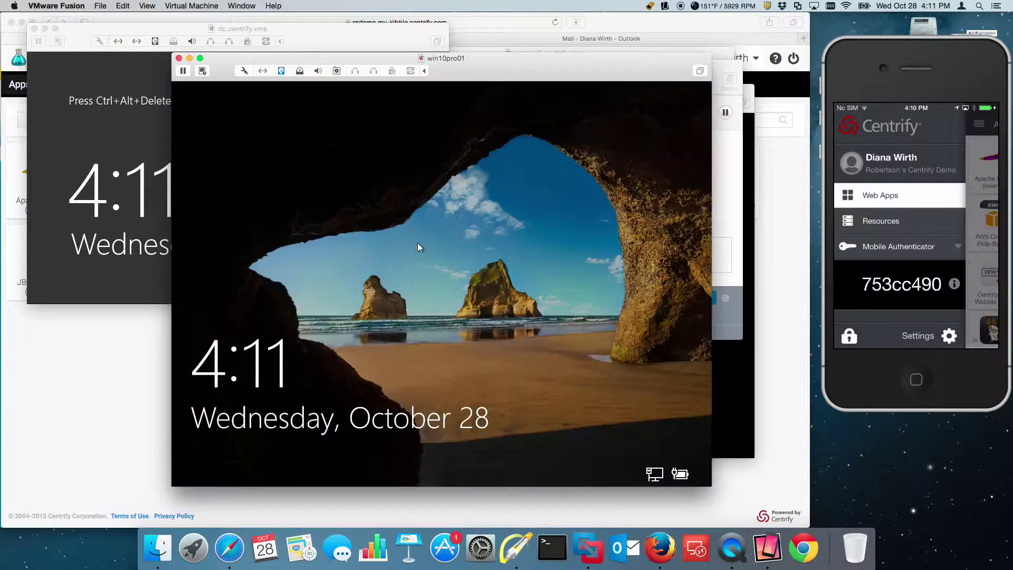
- Sign in from the lock screen as Other user with the work e-mail and password
{"action": "left_click", "coordinate": [375, 388]}
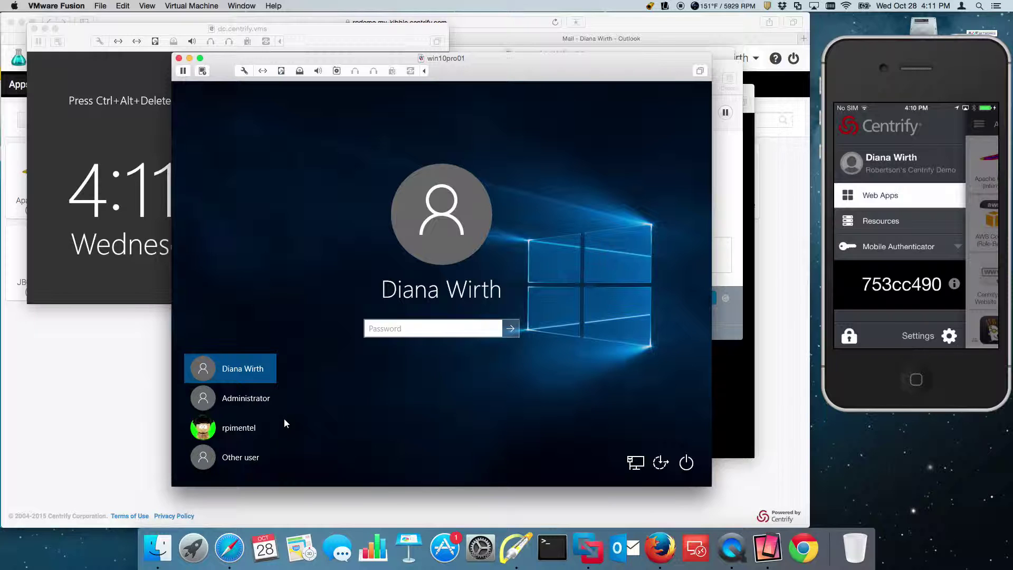
{"action": "left_click", "coordinate": [402, 326]}
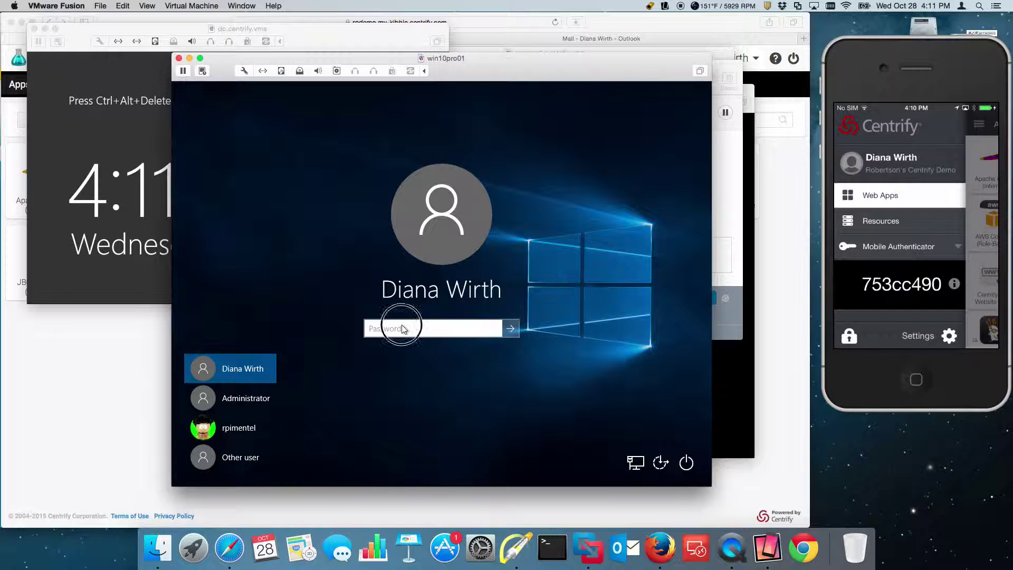
{"action": "left_click", "coordinate": [249, 457]}
{"action": "left_click", "coordinate": [411, 329]}
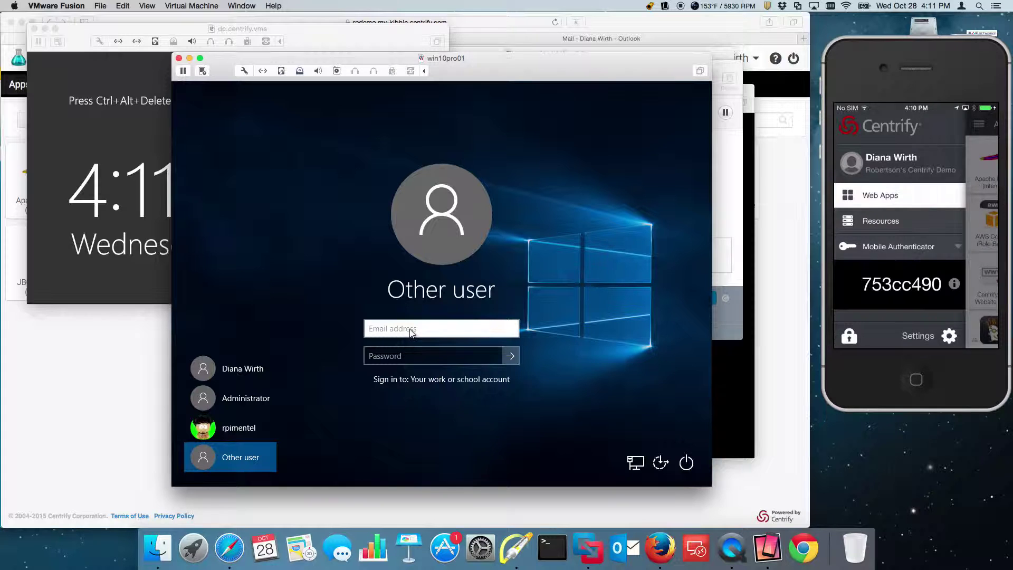
{"action": "key", "text": "Tab"}
{"action": "type", "text": "••••••••"}
{"action": "key", "text": "Return"}
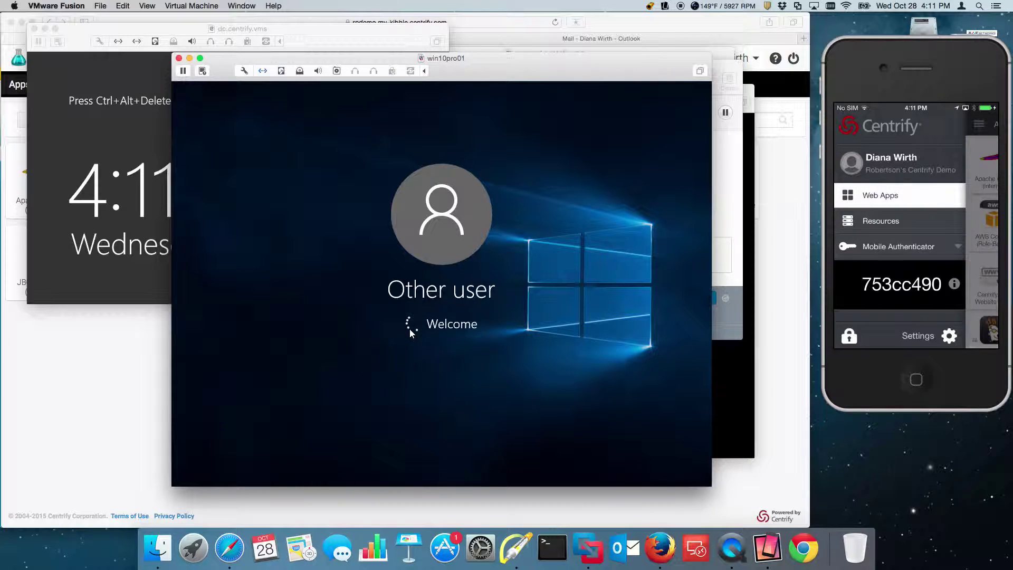